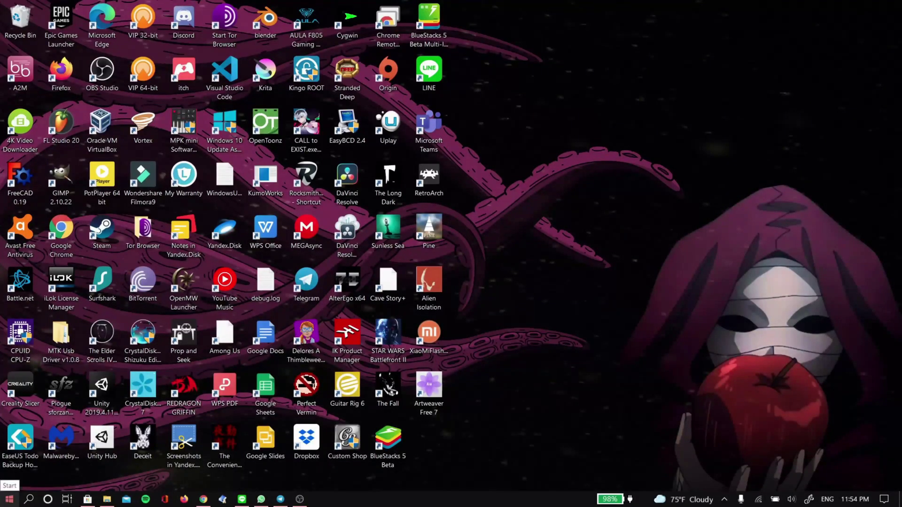
# Launch Command Prompt from the Start menu and start the 'adb devices' command.
pyautogui.press('super')
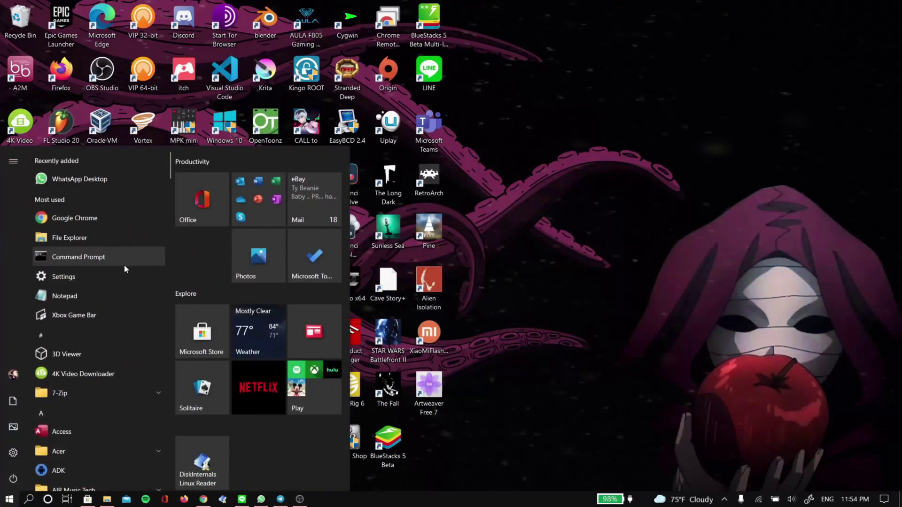
pyautogui.click(123, 255)
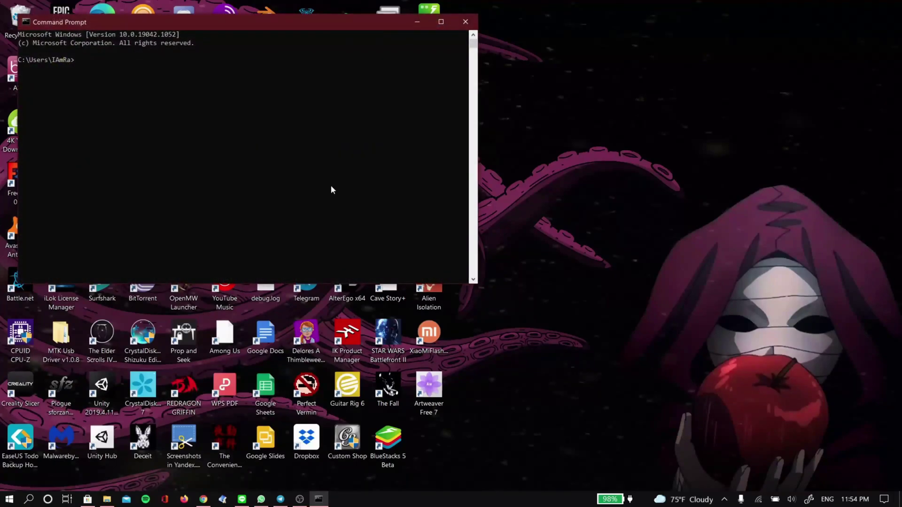
pyautogui.write('adb devices')
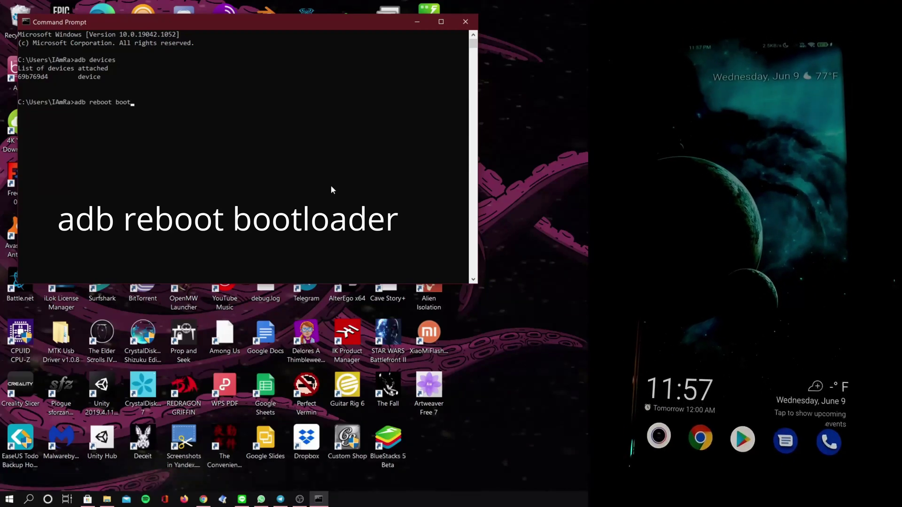
# Run 'adb reboot bootloader' to put the phone on its FASTBOOT screen, then begin 'adb boot'.
pyautogui.write('loader')
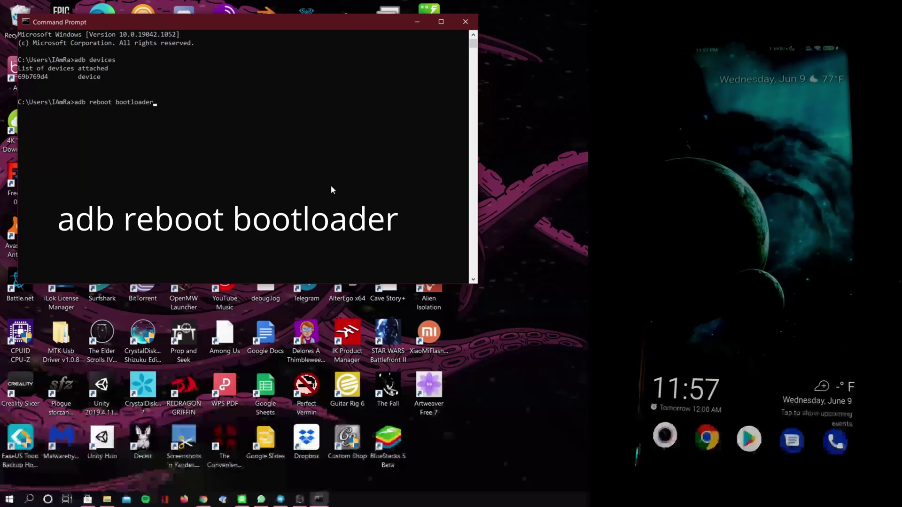
pyautogui.press('Return')
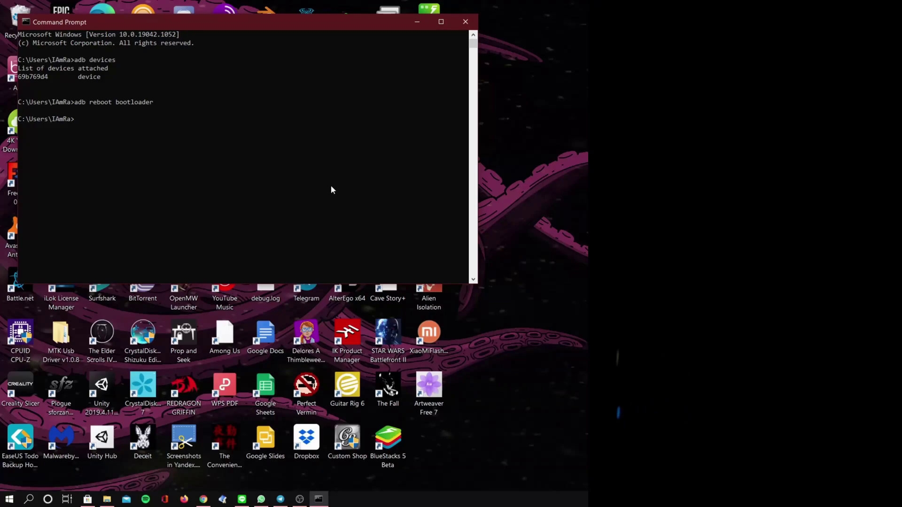
pyautogui.write('adb boot')
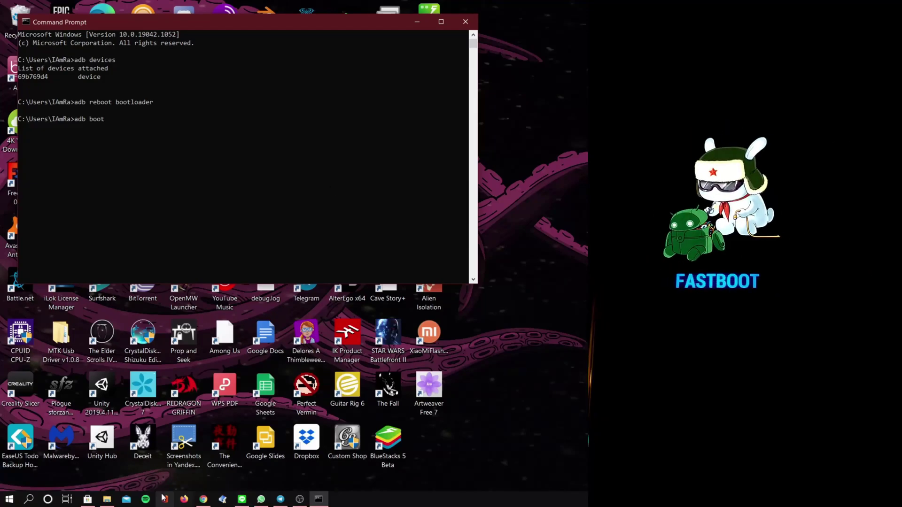
# Run 'adb boot' with the recovery_venus.img path from the MIUIMIX folder.
pyautogui.click(107, 501)
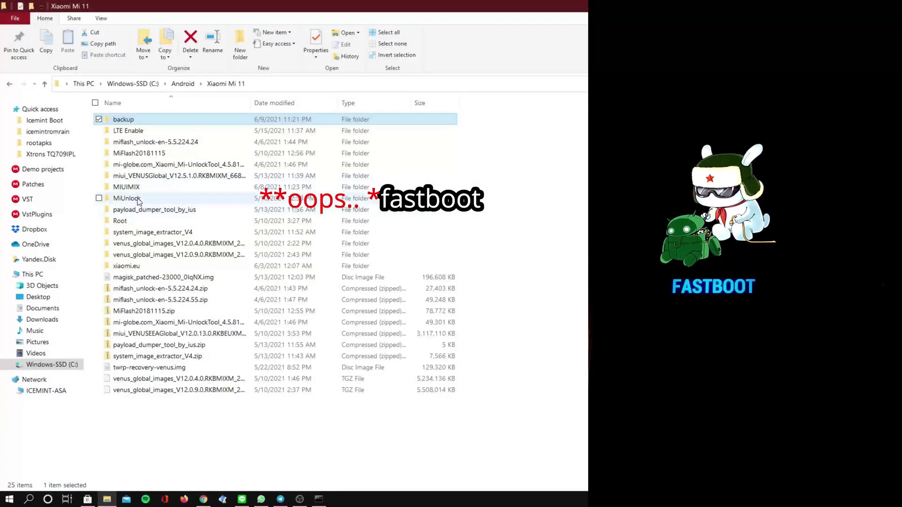
pyautogui.doubleClick(120, 194)
pyautogui.click(134, 167)
pyautogui.moveTo(134, 172); pyautogui.dragTo(249, 265)
pyautogui.press('Return')
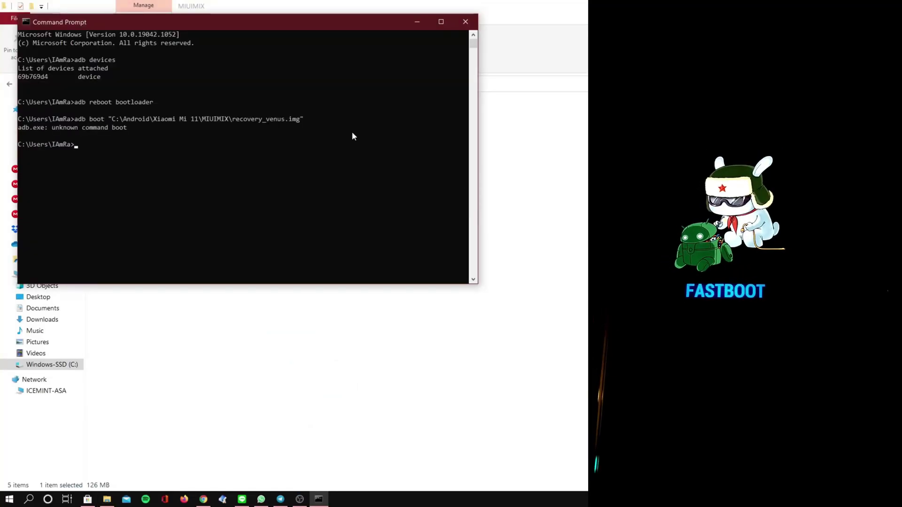
# Rerun the boot command as 'fastboot boot' with recovery_venus.img.
pyautogui.press('Up')
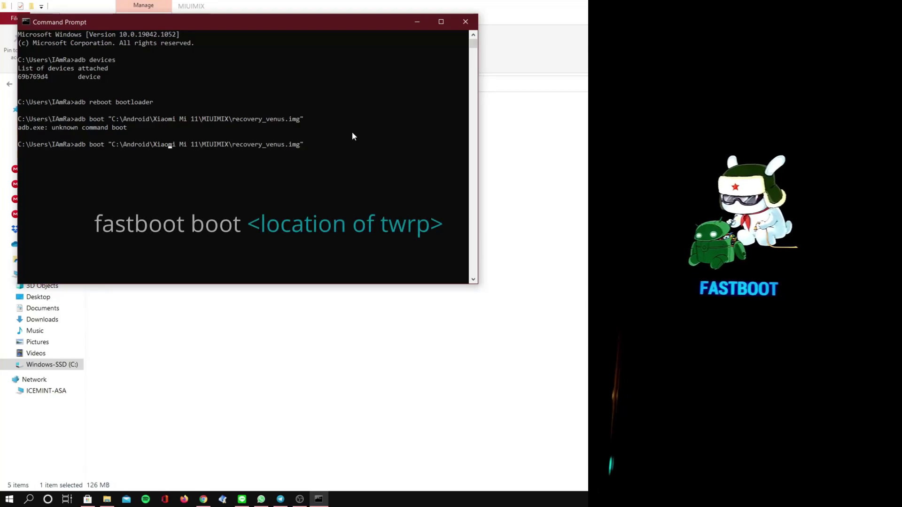
pyautogui.press('Home')
pyautogui.press('Delete')
pyautogui.press('Delete')
pyautogui.press('Delete')
pyautogui.write('fas')
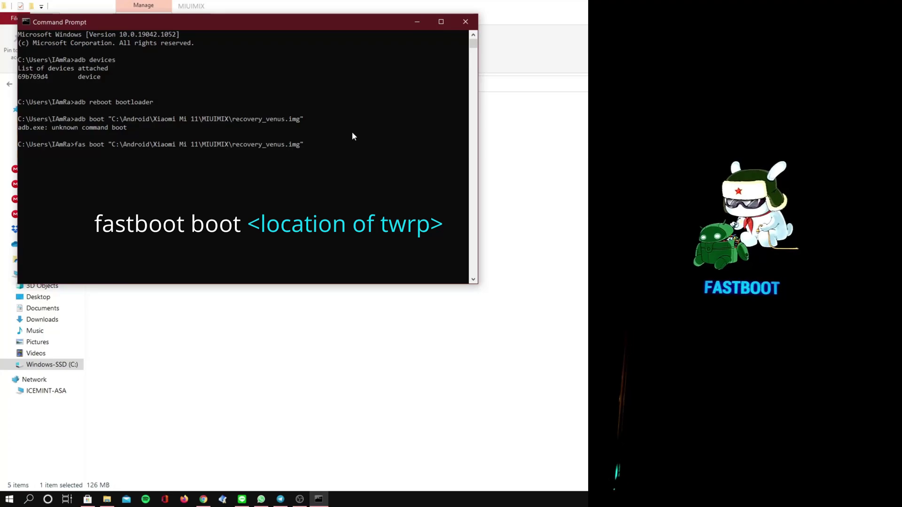
pyautogui.write('tb')
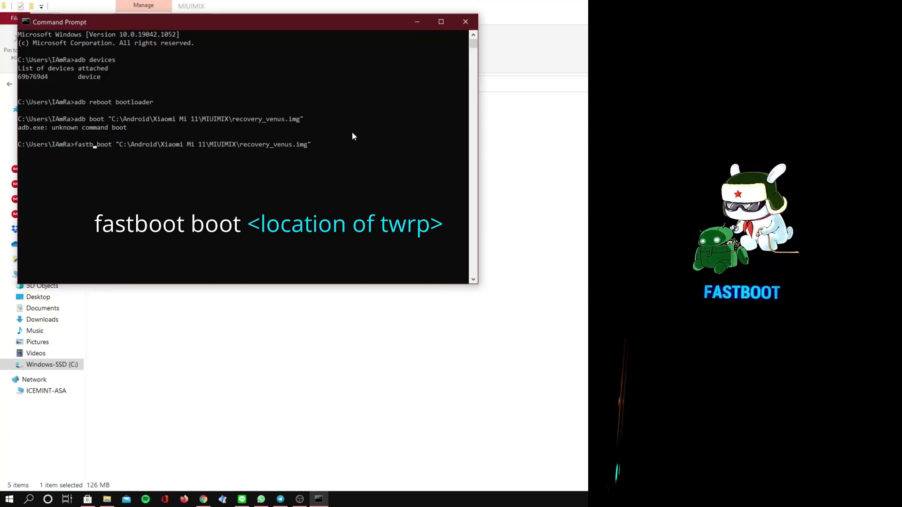
pyautogui.write('oot')
pyautogui.press('Return')
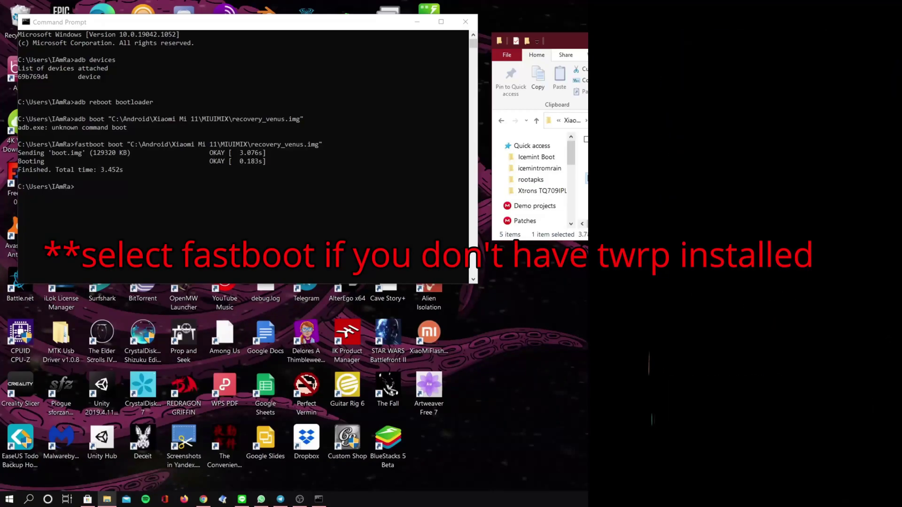
# Bring the Command Prompt window to the front.
pyautogui.click(270, 203)
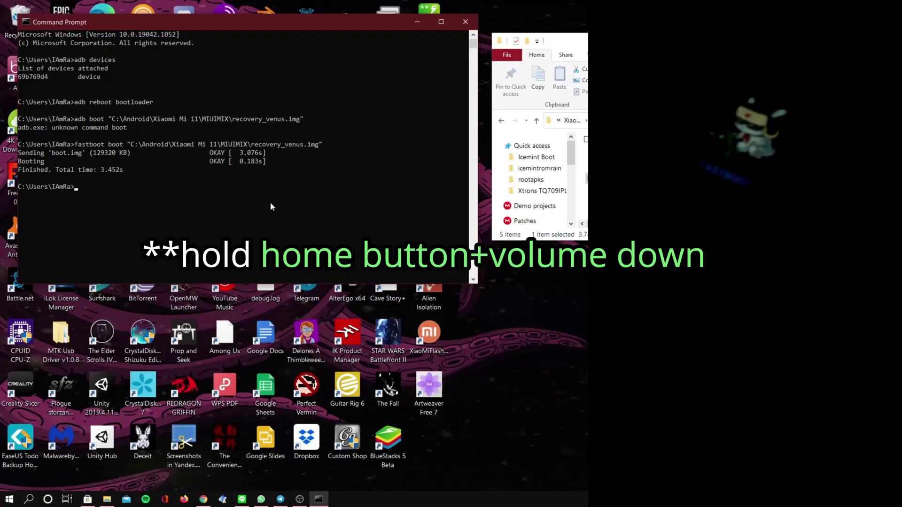
# Rerun 'fastboot boot' with recovery_venus.img to return the phone to TWRP.
pyautogui.press('Up')
pyautogui.press('Return')
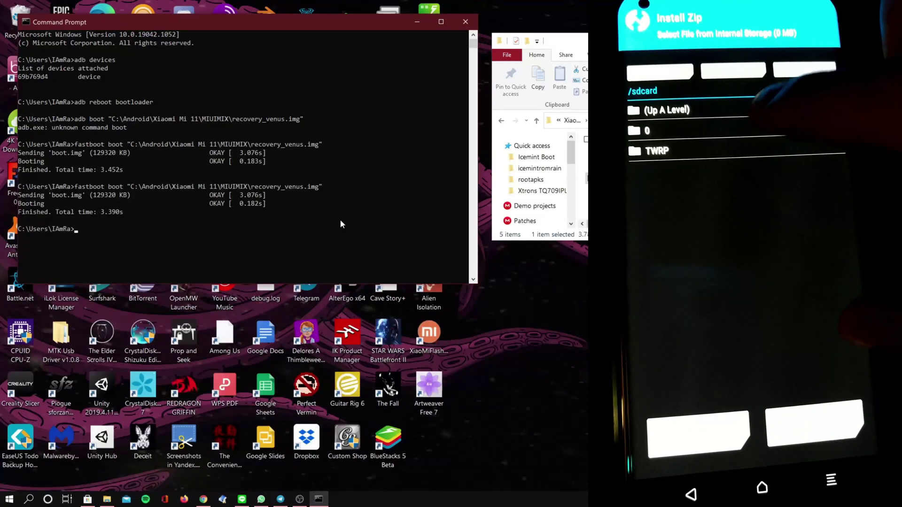
# Push the MMX_3x.22.0_venus_21.6.2_v12-11.zip ROM to /sdcard with adb push.
pyautogui.write('ad')
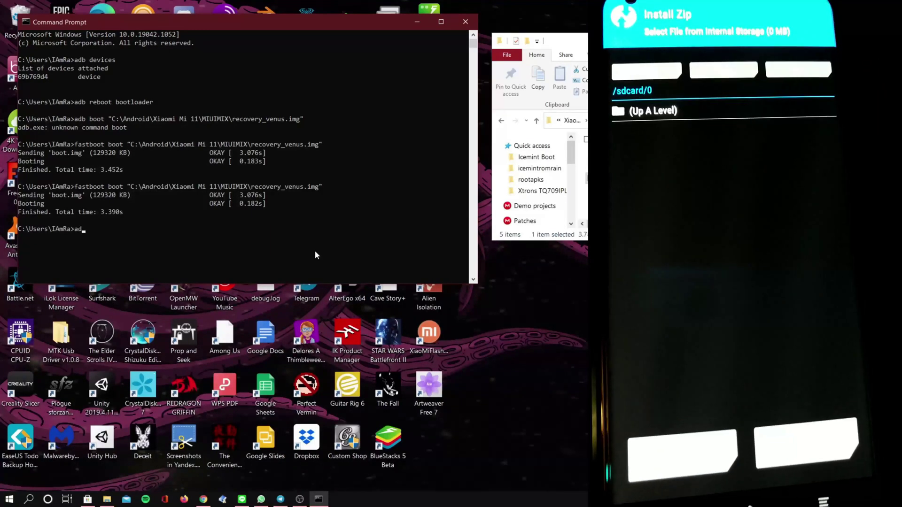
pyautogui.write('b')
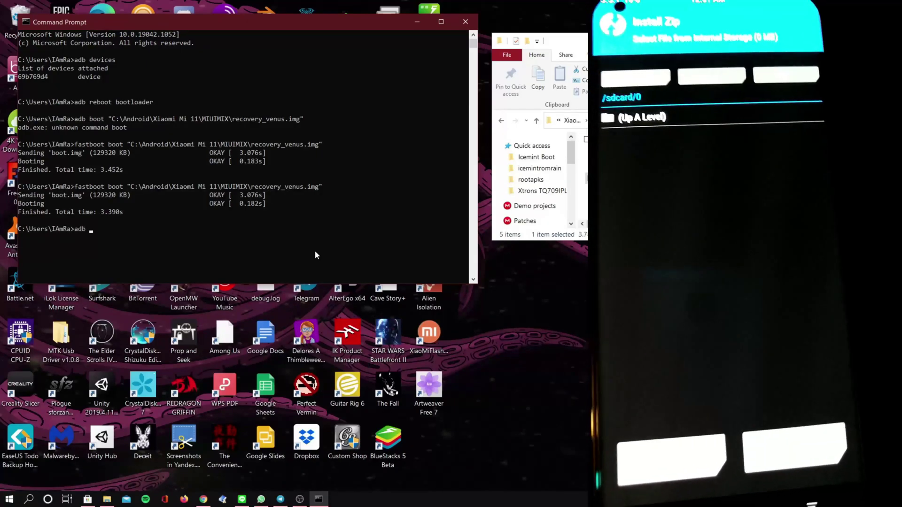
pyautogui.write(' pu')
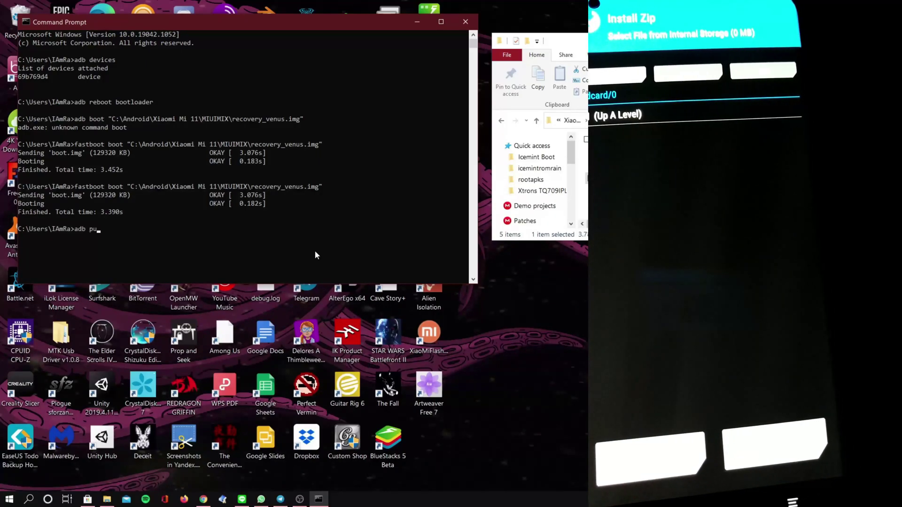
pyautogui.write('sh')
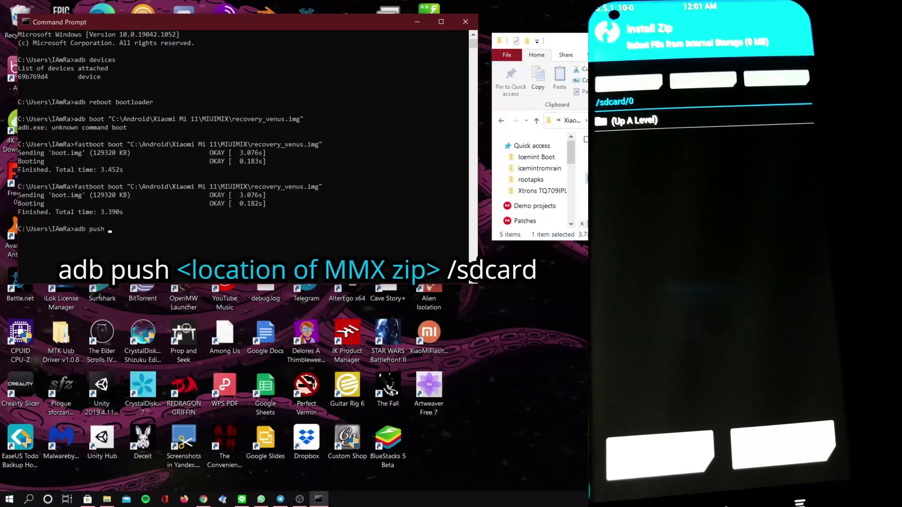
pyautogui.moveTo(577, 186); pyautogui.dragTo(196, 236)
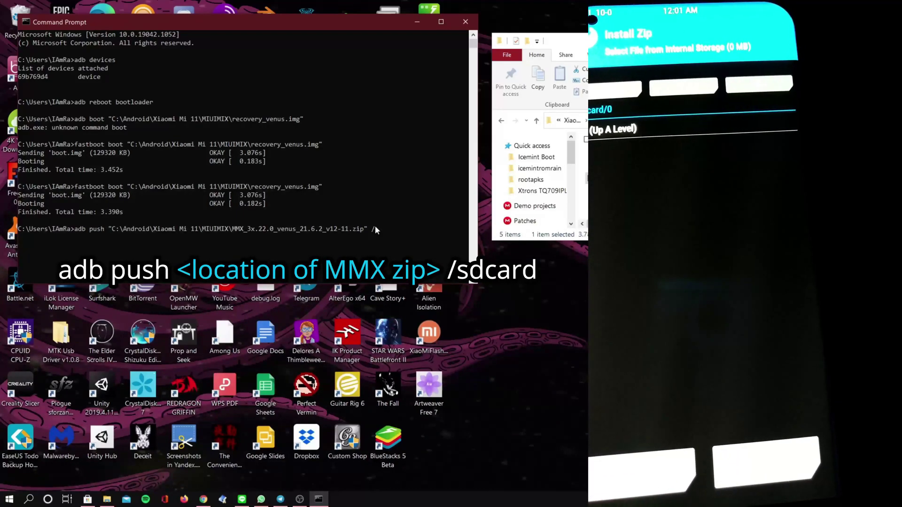
pyautogui.write('/sdcard')
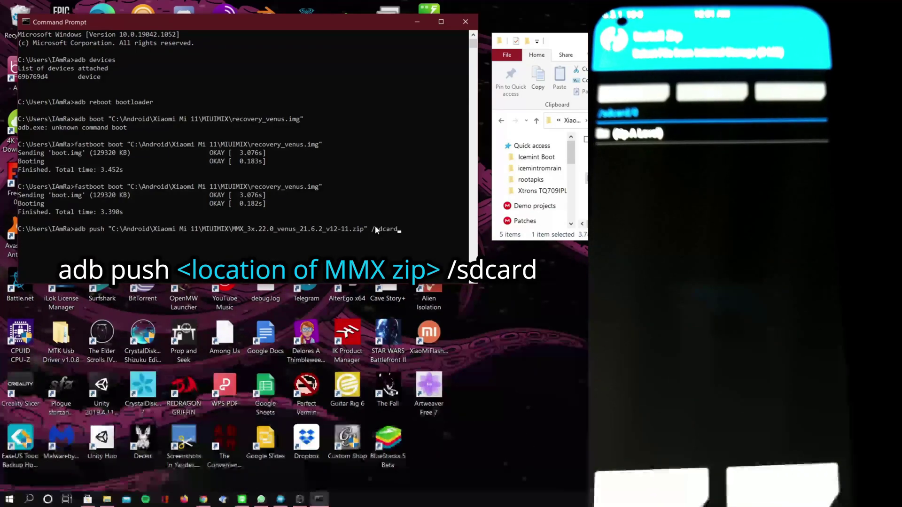
pyautogui.press('Return')
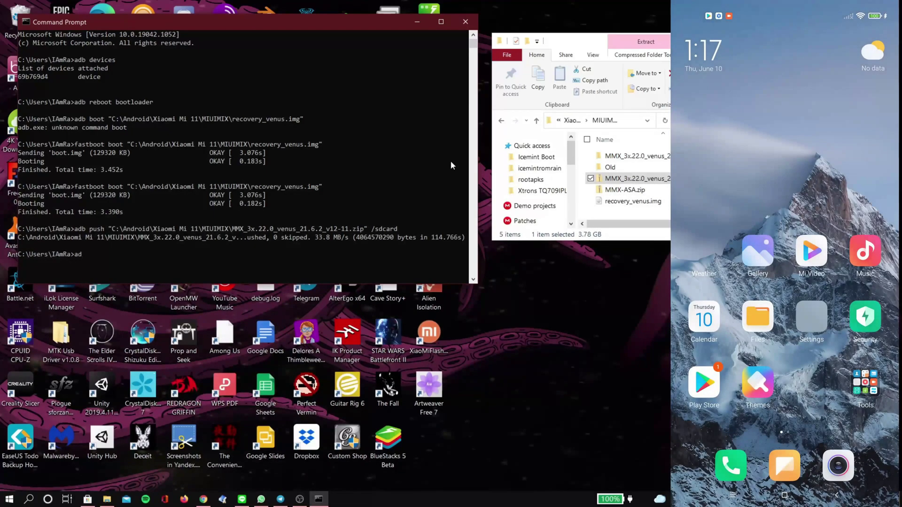
# Start typing the 'adb install' command in Command Prompt.
pyautogui.write('install')
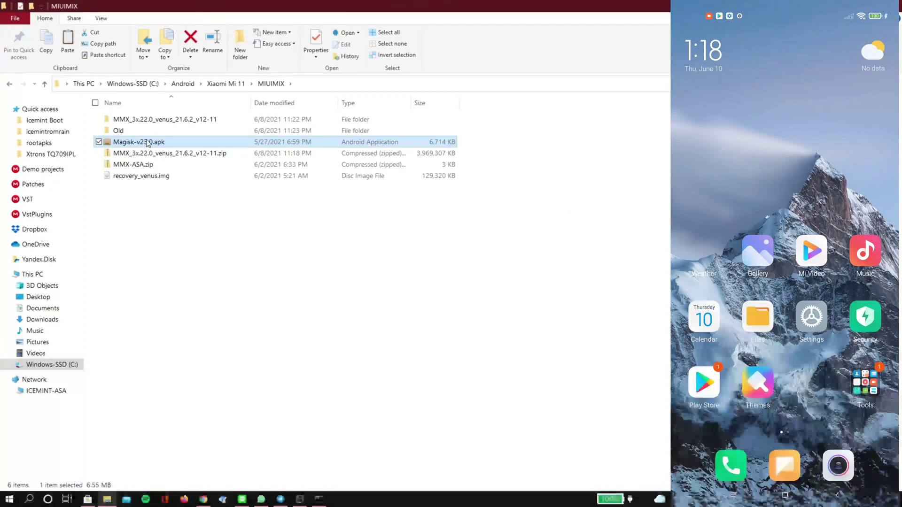
# Run 'adb install' with Magisk-v23.0.apk dragged in from File Explorer.
pyautogui.moveTo(147, 143); pyautogui.dragTo(251, 288)
pyautogui.click(205, 235)
pyautogui.moveTo(186, 142); pyautogui.dragTo(314, 252)
pyautogui.press('Return')
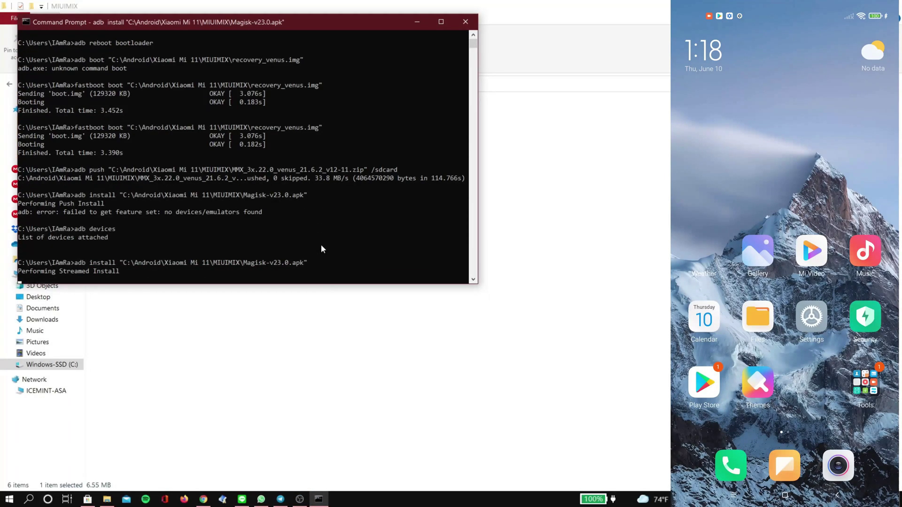